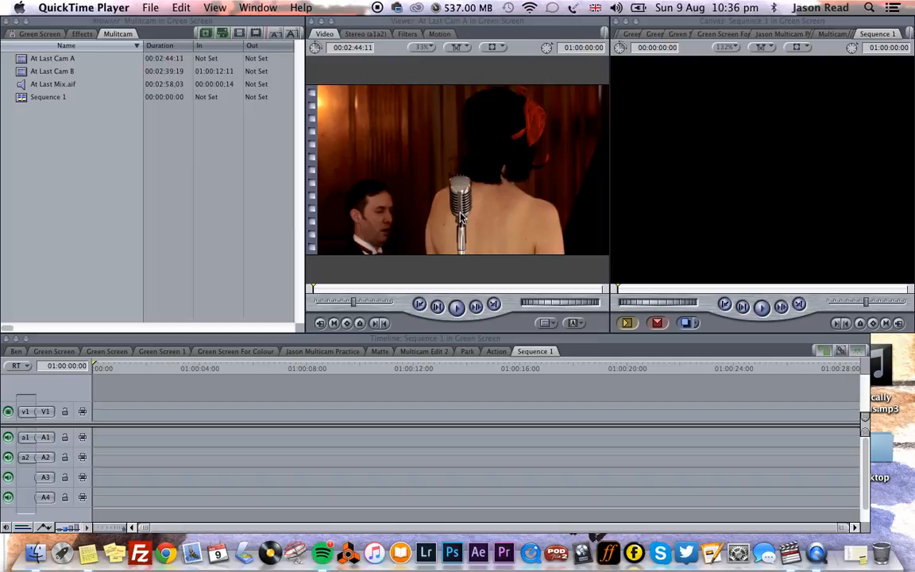
- Play the At Last Cam A clip in the Viewer and inspect its stereo audio waveform
{"action": "left_click", "coordinate": [93, 175]}
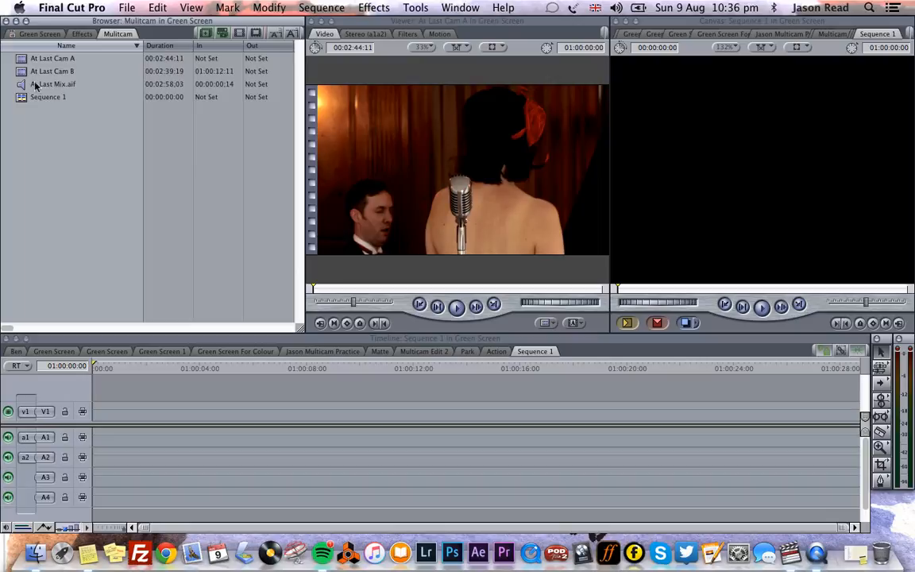
{"action": "double_click", "coordinate": [22, 61]}
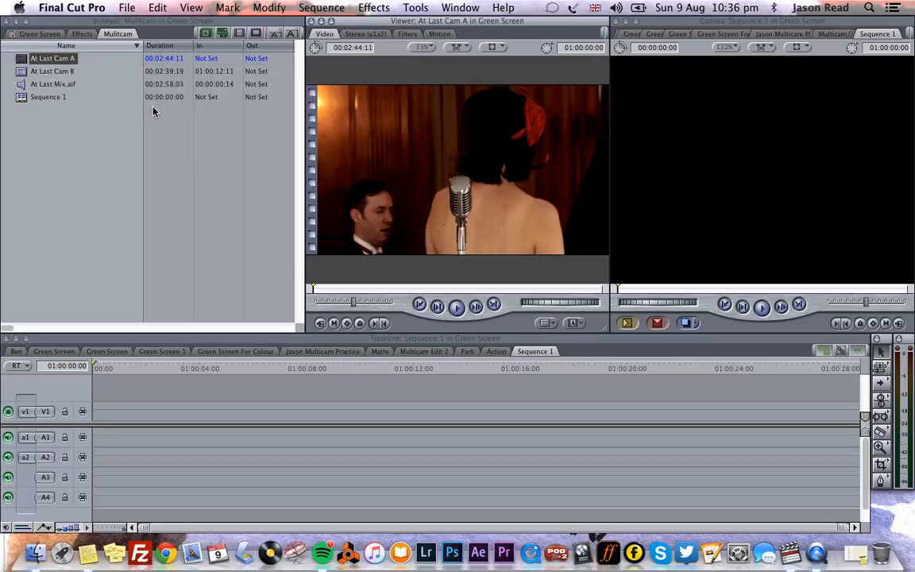
{"action": "left_click", "coordinate": [459, 309]}
{"action": "left_click", "coordinate": [460, 310]}
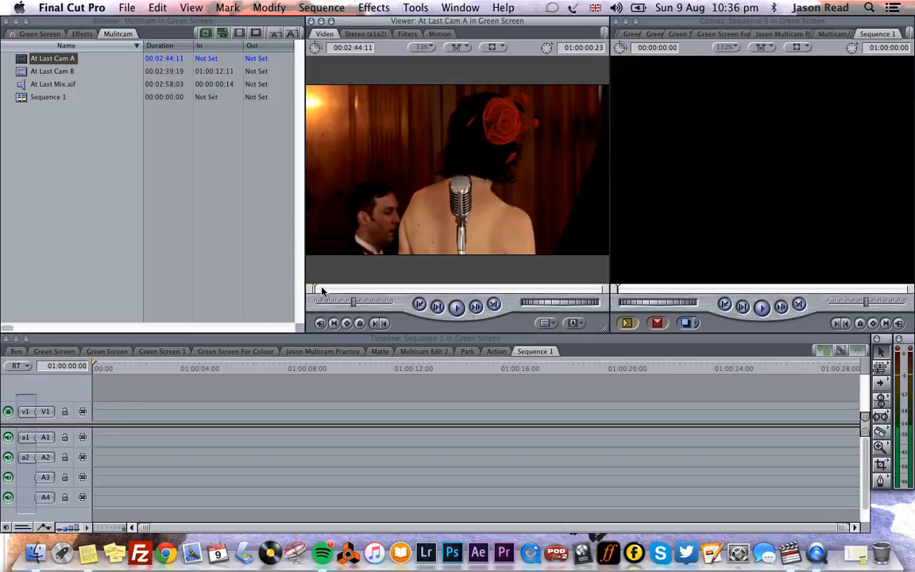
{"action": "left_click_drag", "start_coordinate": [322, 291], "coordinate": [294, 291]}
{"action": "left_click", "coordinate": [364, 36]}
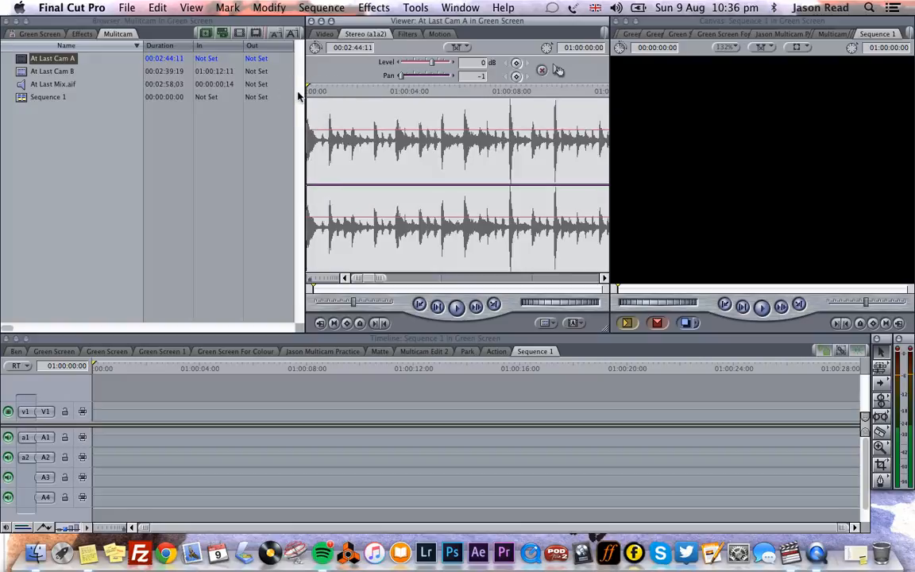
{"action": "key", "text": "space"}
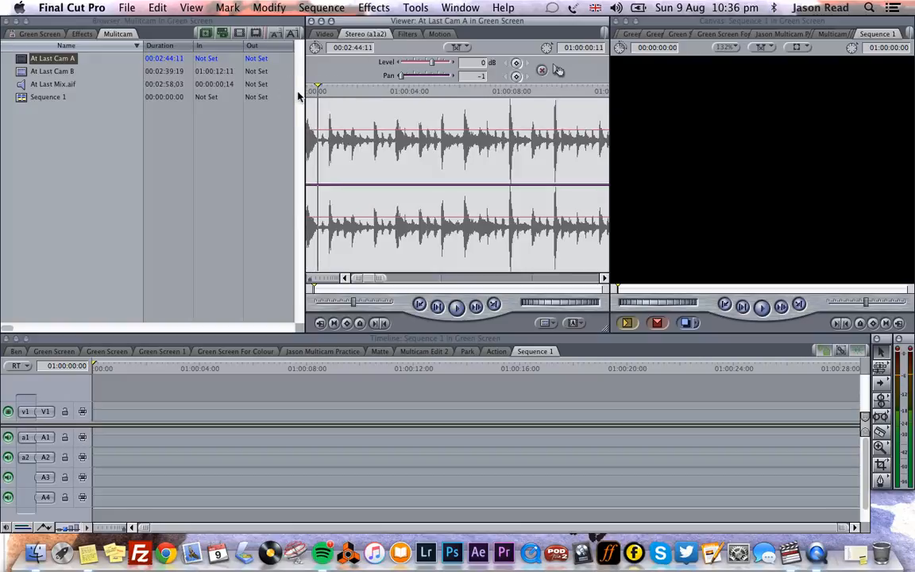
{"action": "left_click", "coordinate": [296, 92]}
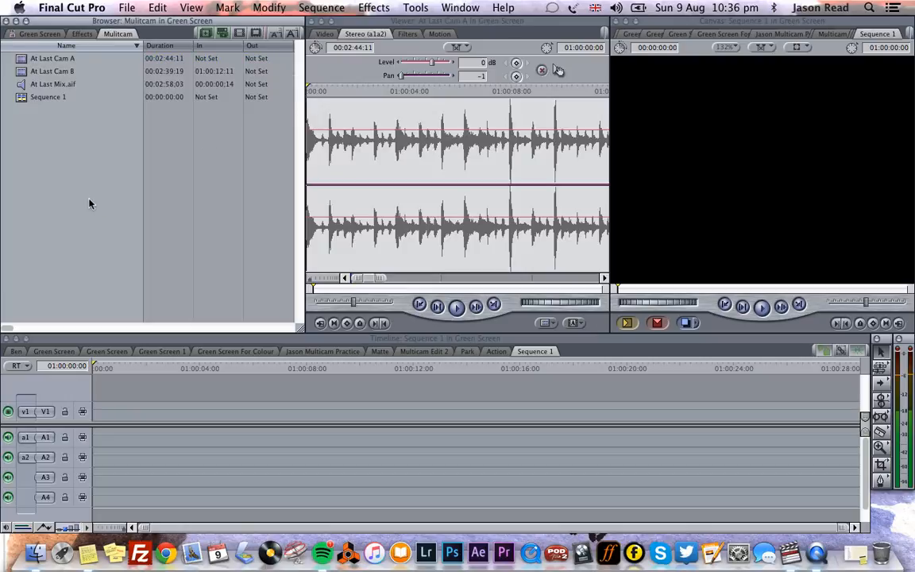
- Open At Last Cam B and mark an In point at 01:00:12:11 on the first sharp spike of its audio waveform
{"action": "double_click", "coordinate": [19, 73]}
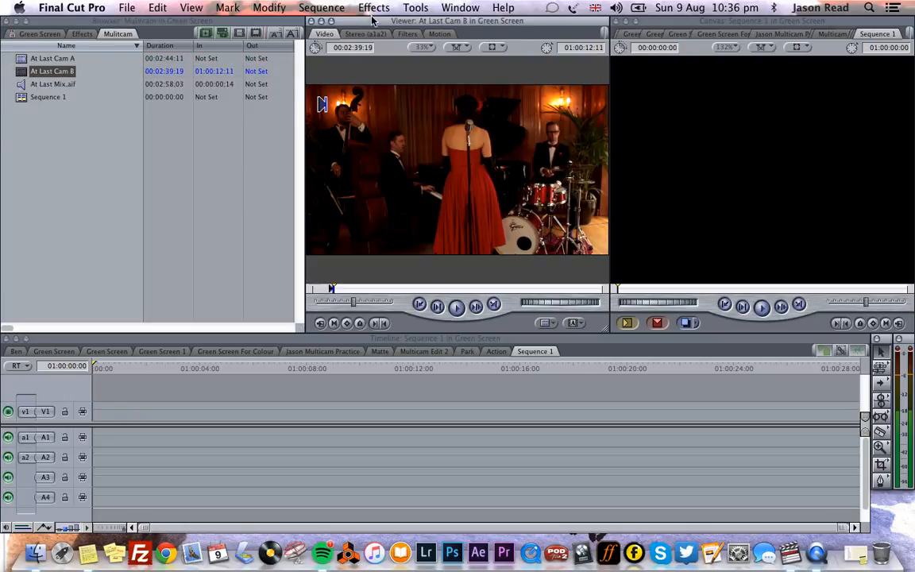
{"action": "left_click", "coordinate": [370, 34]}
{"action": "left_click", "coordinate": [455, 88]}
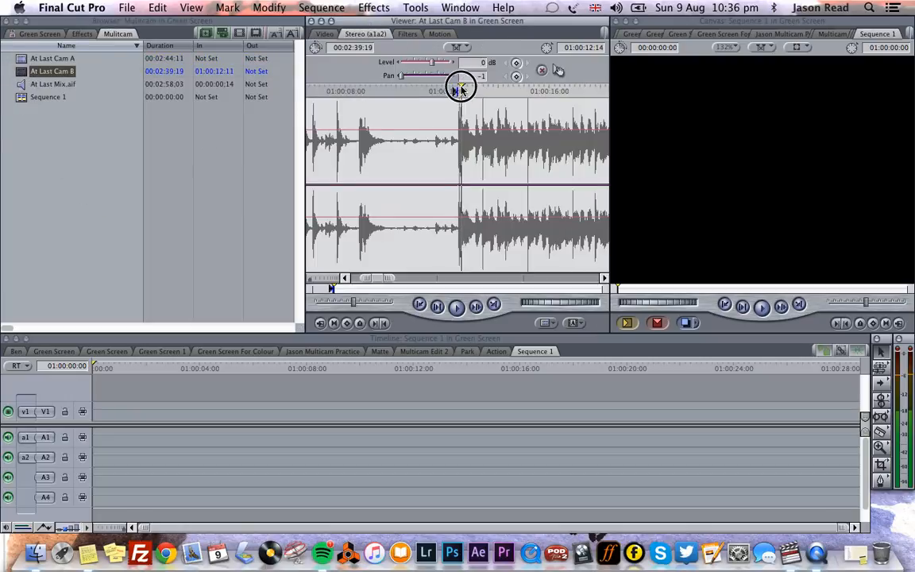
{"action": "mouse_move", "coordinate": [455, 87]}
{"action": "left_mouse_down"}
{"action": "mouse_move", "coordinate": [423, 102]}
{"action": "mouse_move", "coordinate": [461, 97]}
{"action": "left_mouse_up"}
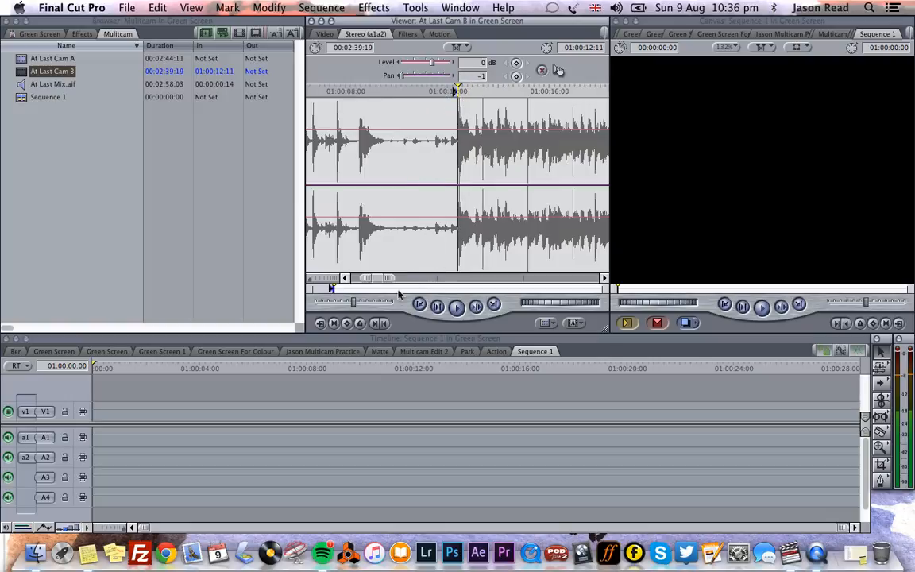
{"action": "left_click_drag", "start_coordinate": [411, 87], "coordinate": [458, 90]}
{"action": "key", "text": "i"}
{"action": "key", "text": "space"}
{"action": "key", "text": "space"}
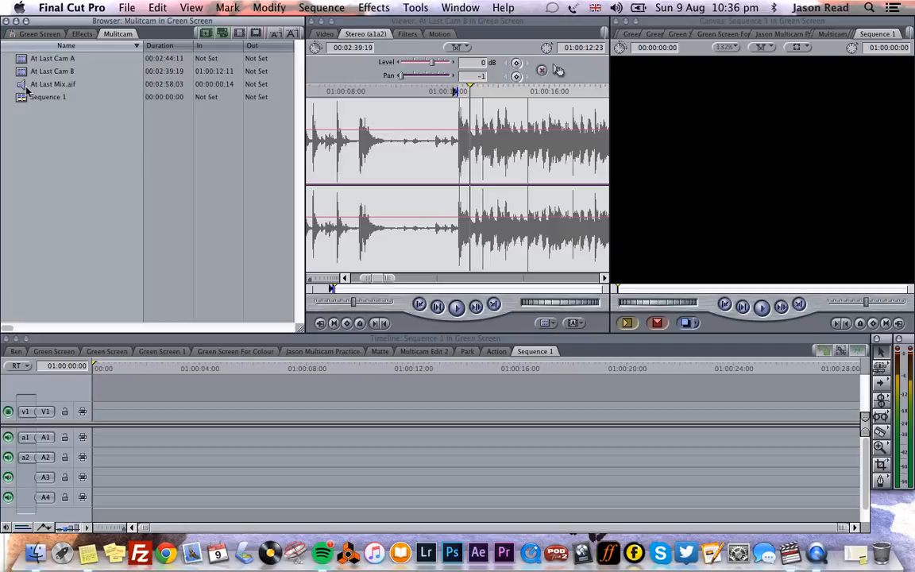
- Open At Last Mix.aif in the Viewer and inspect the start of its audio waveform
{"action": "double_click", "coordinate": [24, 85]}
{"action": "mouse_move", "coordinate": [320, 84]}
{"action": "left_mouse_down"}
{"action": "mouse_move", "coordinate": [307, 84]}
{"action": "mouse_move", "coordinate": [317, 83]}
{"action": "left_mouse_up"}
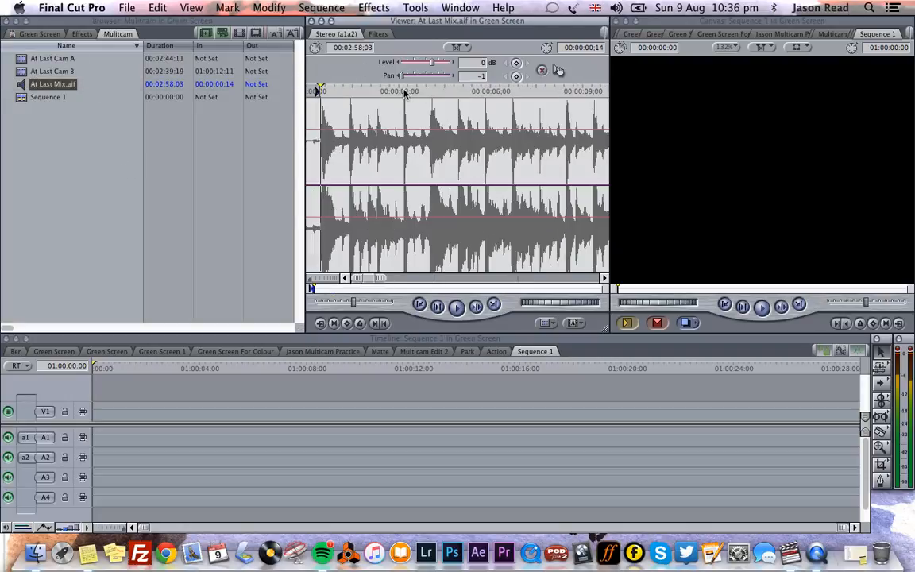
{"action": "left_click", "coordinate": [107, 175]}
{"action": "left_click_drag", "start_coordinate": [317, 84], "coordinate": [278, 92]}
{"action": "left_click", "coordinate": [85, 182]}
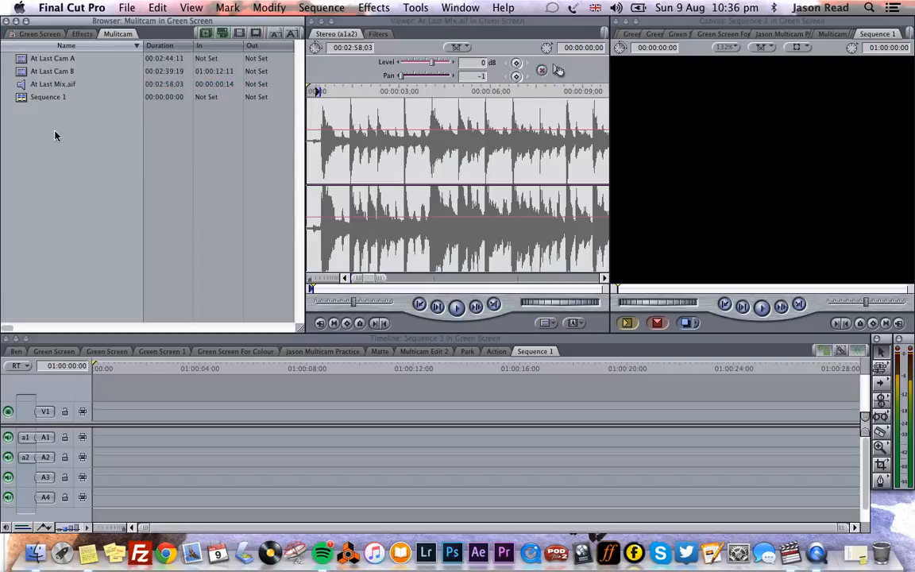
- Select At Last Cam A and At Last Cam B and make a multiclip synchronized using In Points
{"action": "double_click", "coordinate": [22, 58]}
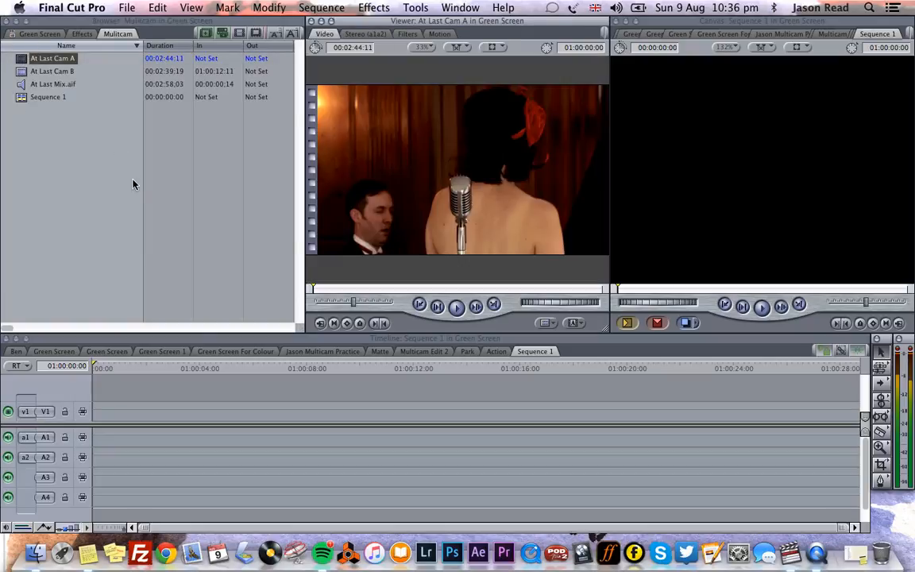
{"action": "left_click", "coordinate": [21, 72], "text": "super"}
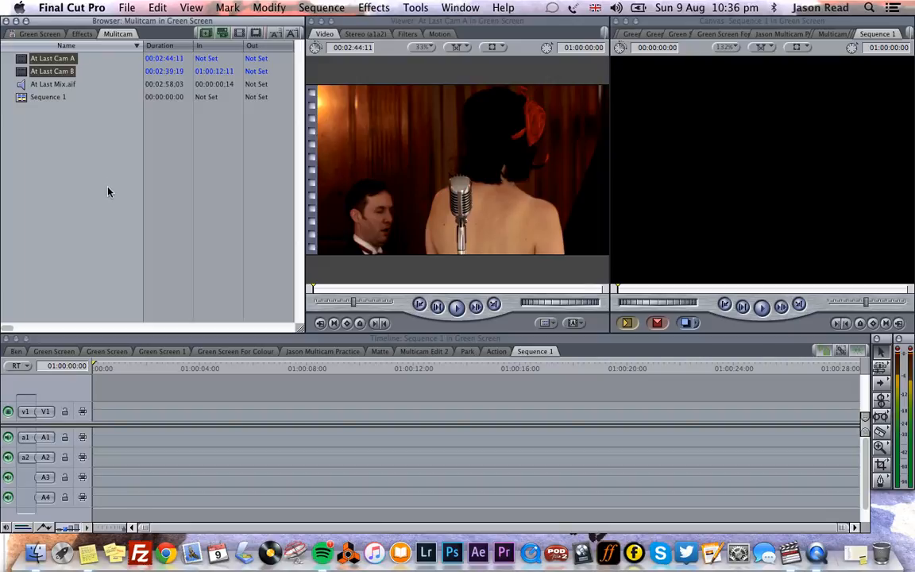
{"action": "left_click", "coordinate": [264, 8]}
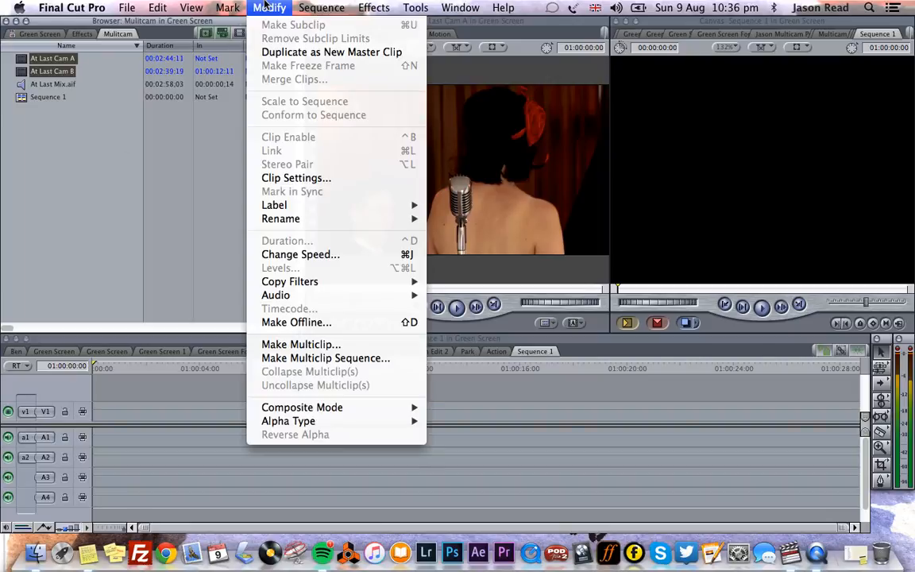
{"action": "left_click", "coordinate": [336, 344]}
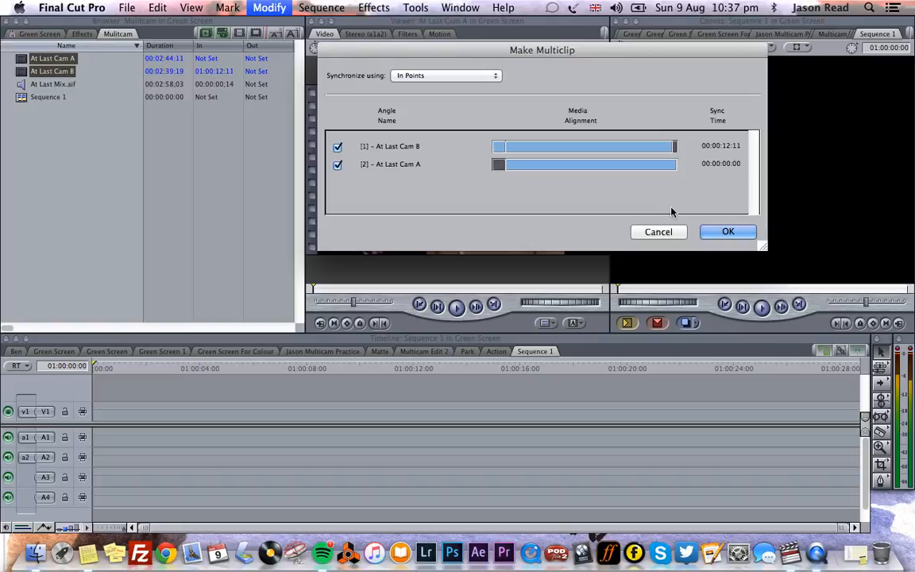
{"action": "left_click", "coordinate": [726, 232]}
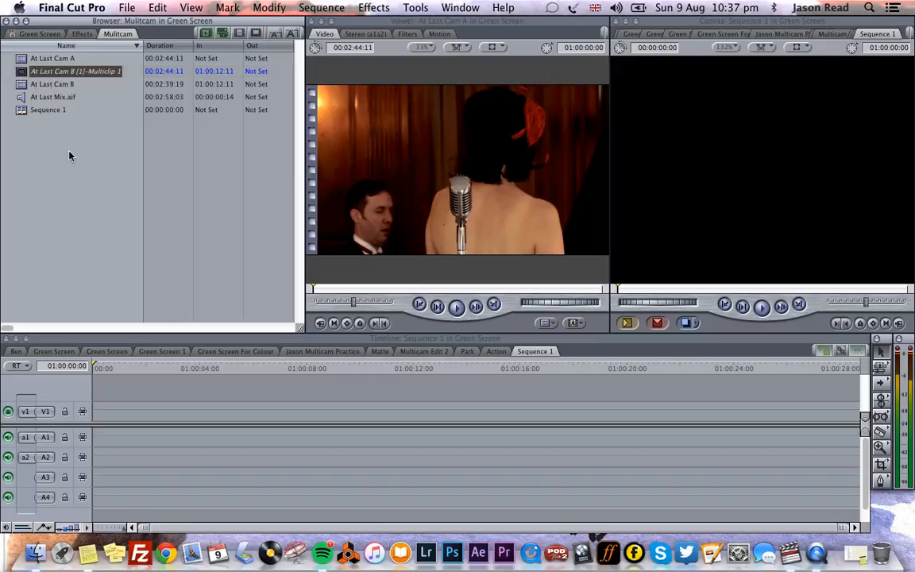
- Open the new multiclip in the Viewer
{"action": "left_click_drag", "start_coordinate": [80, 153], "coordinate": [48, 124]}
{"action": "left_click", "coordinate": [24, 73]}
{"action": "double_click", "coordinate": [24, 73]}
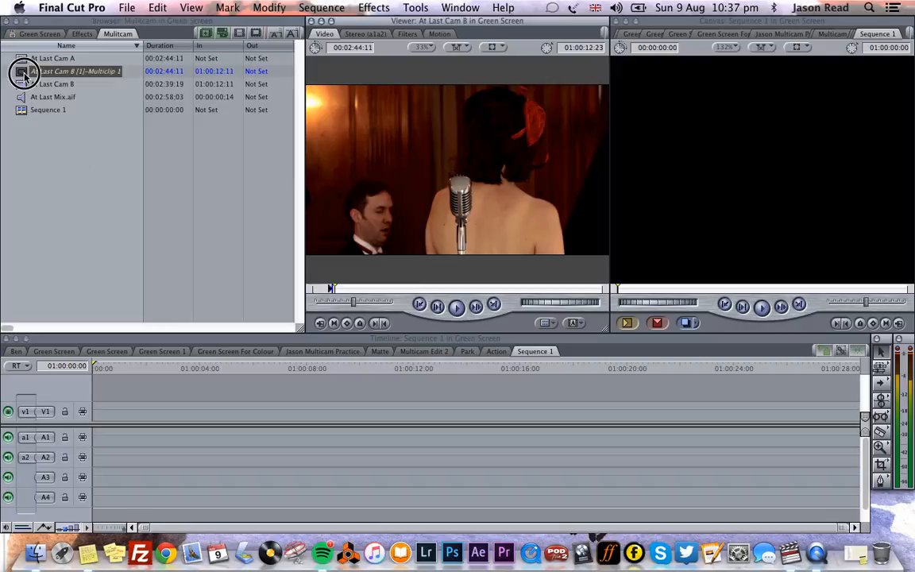
- Edit the multiclip into Sequence 1 and accept changing the sequence settings to match the clip
{"action": "left_click_drag", "start_coordinate": [99, 320], "coordinate": [90, 211]}
{"action": "left_click_drag", "start_coordinate": [21, 72], "coordinate": [100, 416]}
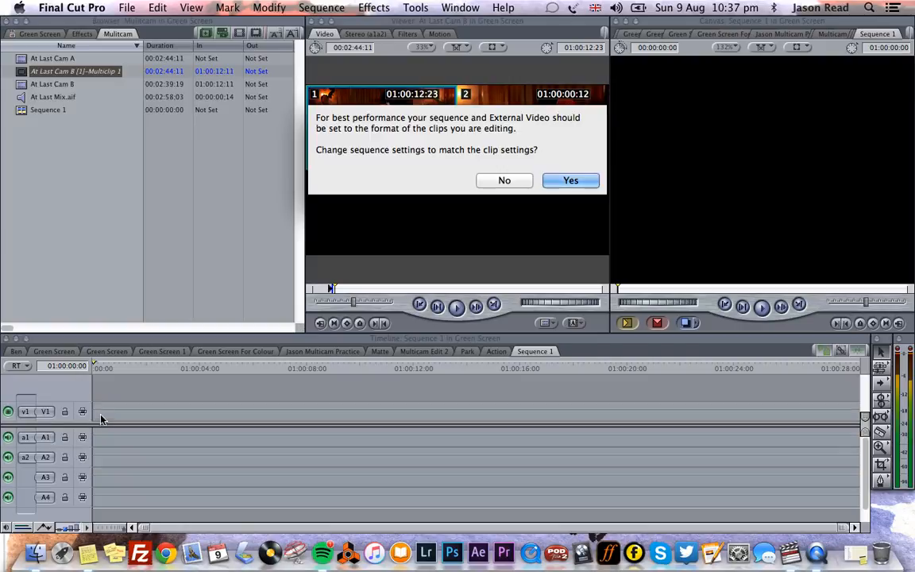
{"action": "left_click", "coordinate": [579, 182]}
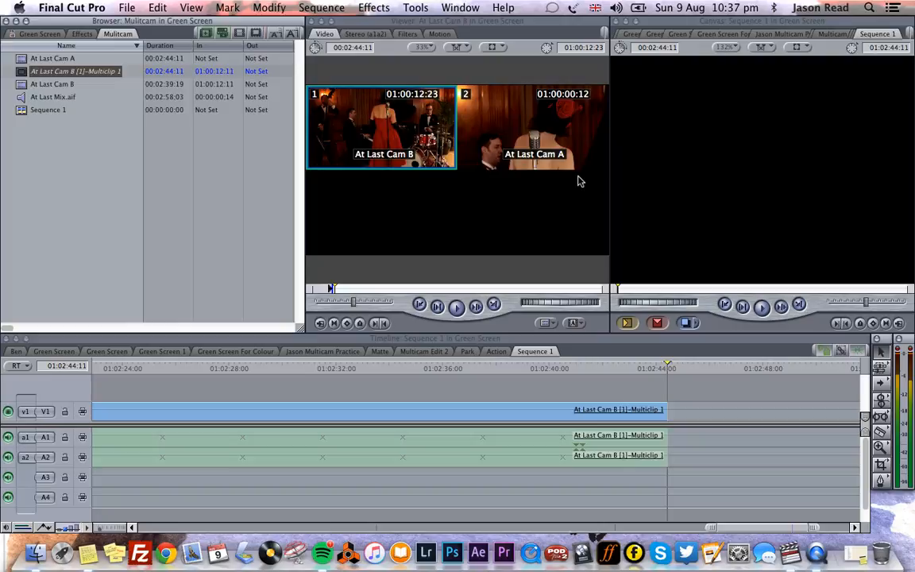
- Inspect the Viewer's playhead sync menu with its multiclip switching options
{"action": "left_click_drag", "start_coordinate": [711, 527], "coordinate": [62, 523]}
{"action": "left_click_drag", "start_coordinate": [136, 373], "coordinate": [82, 355]}
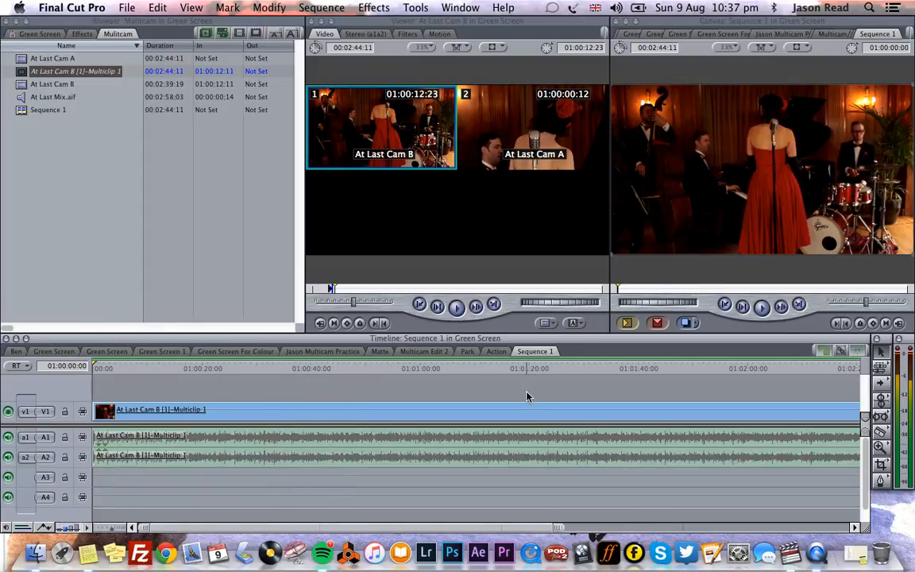
{"action": "left_click_drag", "start_coordinate": [467, 368], "coordinate": [51, 315]}
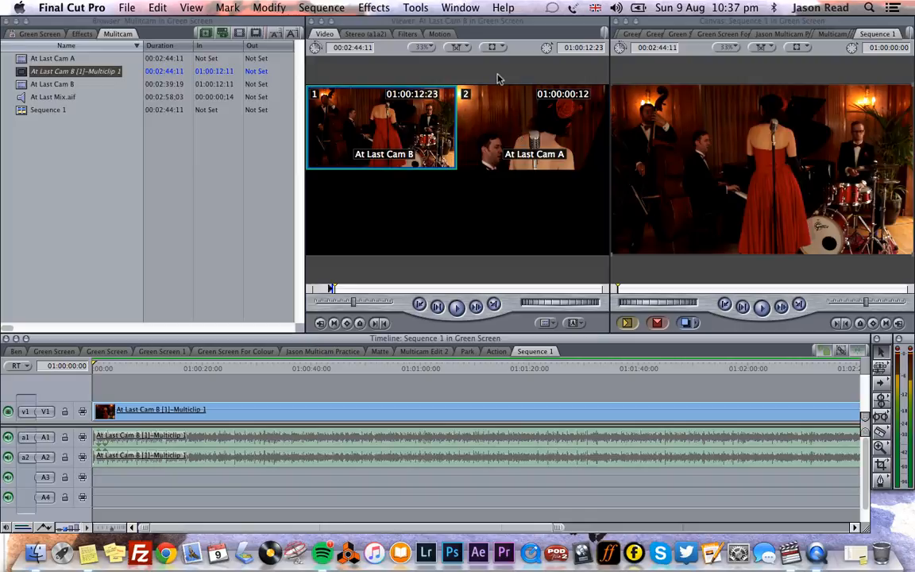
{"action": "left_click", "coordinate": [461, 47]}
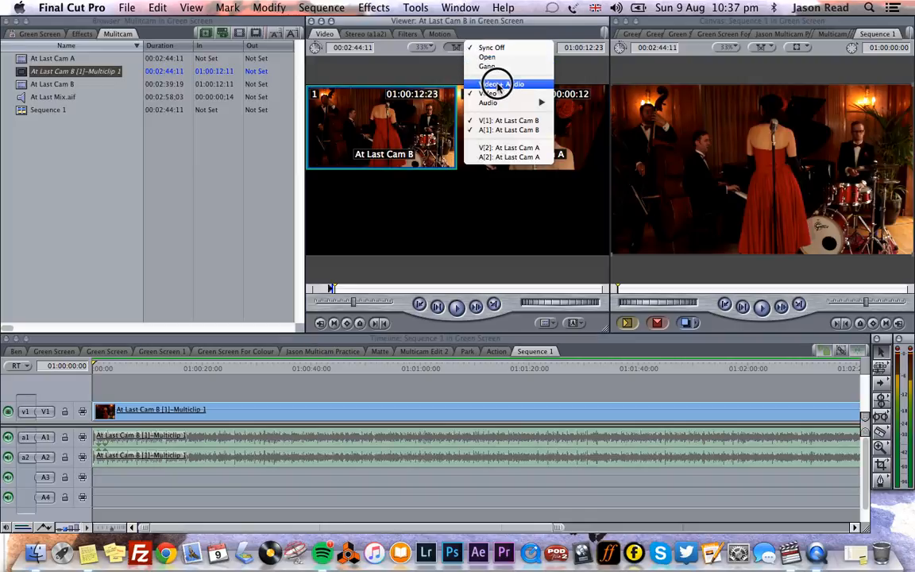
{"action": "left_click", "coordinate": [415, 82]}
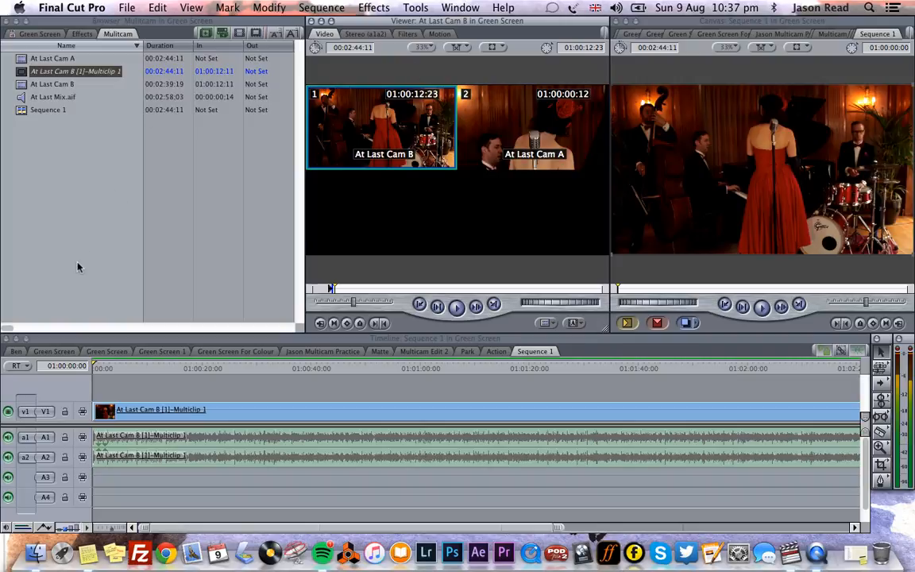
- Add At Last Mix.aif to tracks A3 and A4 and mute the multiclip's audio on A1 and A2
{"action": "left_click_drag", "start_coordinate": [22, 95], "coordinate": [103, 484]}
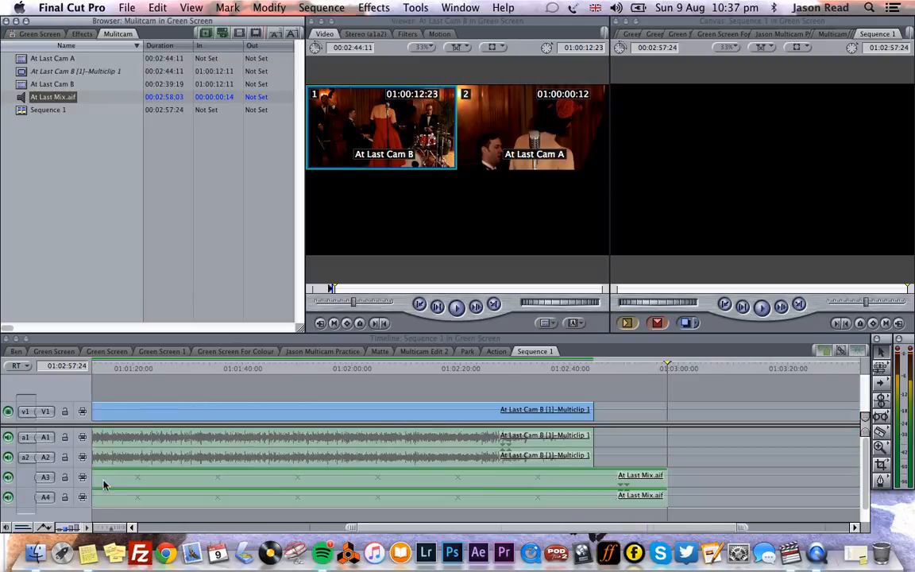
{"action": "left_click", "coordinate": [8, 458]}
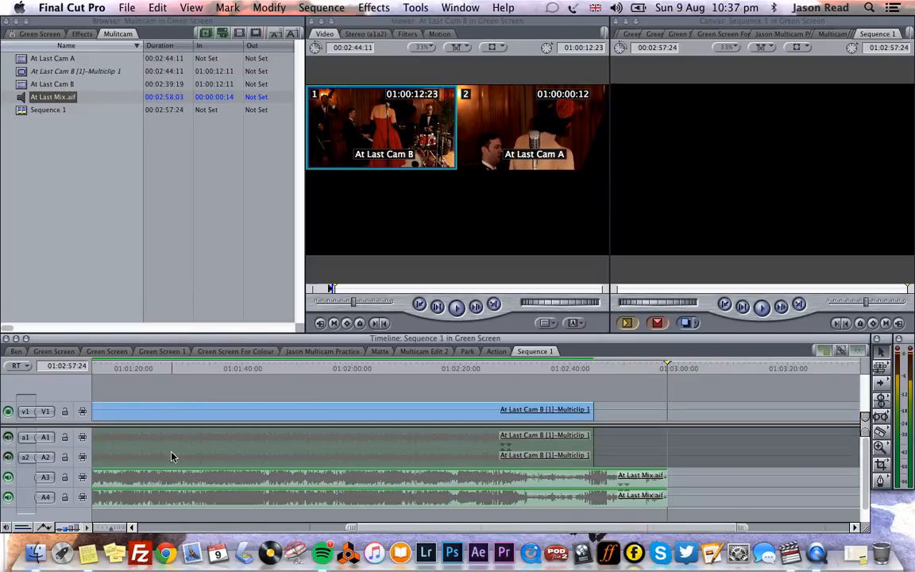
- Play the multiclip in the Viewer from the start to preview both camera angles
{"action": "left_click_drag", "start_coordinate": [415, 528], "coordinate": [90, 496]}
{"action": "left_click_drag", "start_coordinate": [170, 371], "coordinate": [57, 368]}
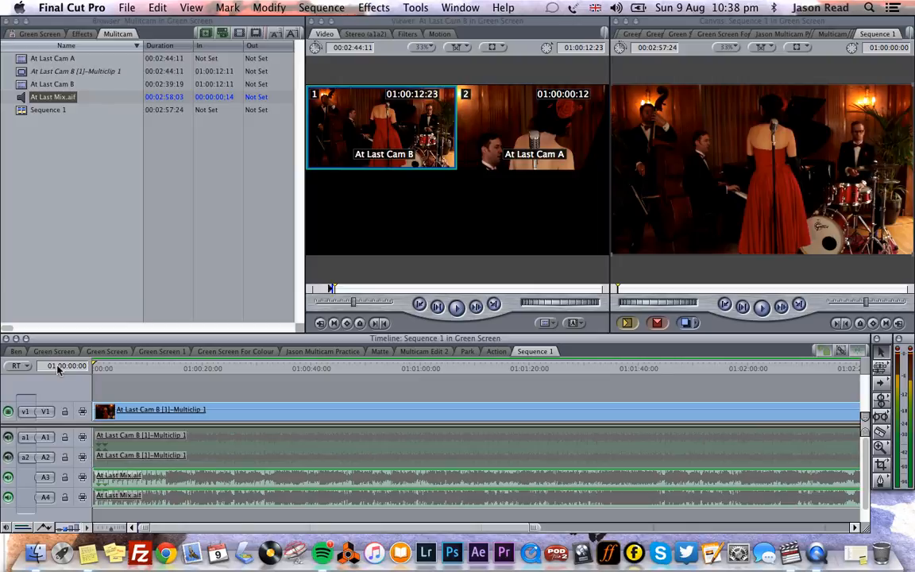
{"action": "left_click", "coordinate": [464, 307]}
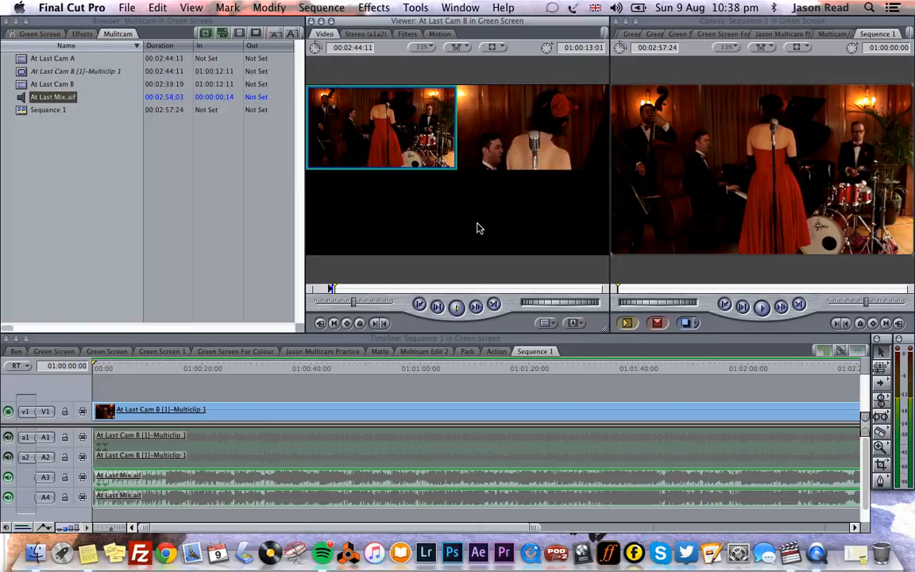
{"action": "left_click", "coordinate": [509, 152]}
{"action": "left_click", "coordinate": [422, 147]}
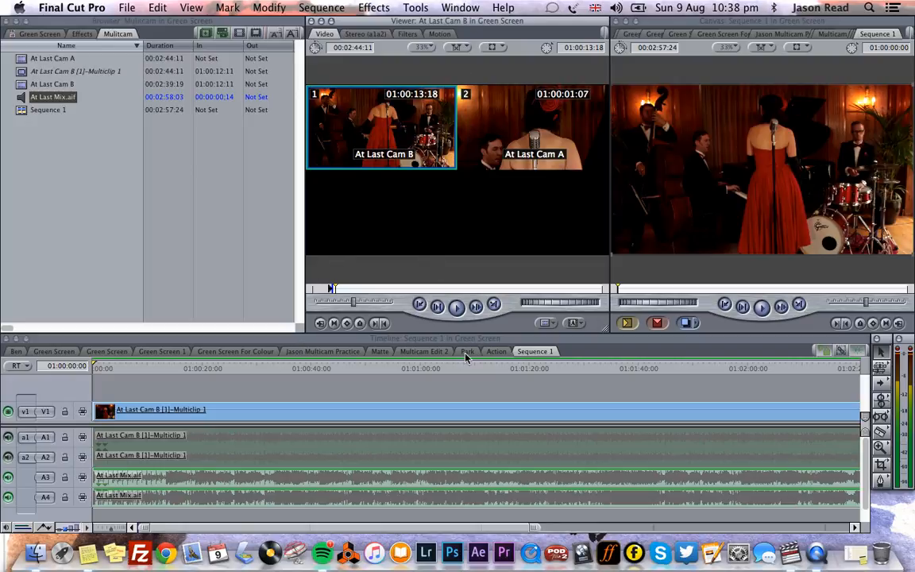
- Open the sequence's multiclip in the Viewer and play the sequence in the Canvas
{"action": "double_click", "coordinate": [401, 419]}
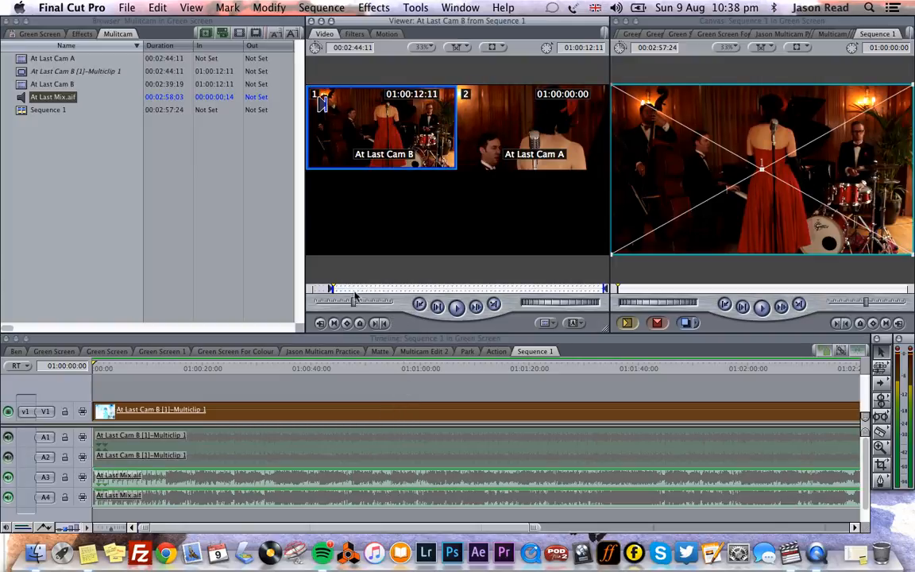
{"action": "left_click", "coordinate": [389, 383]}
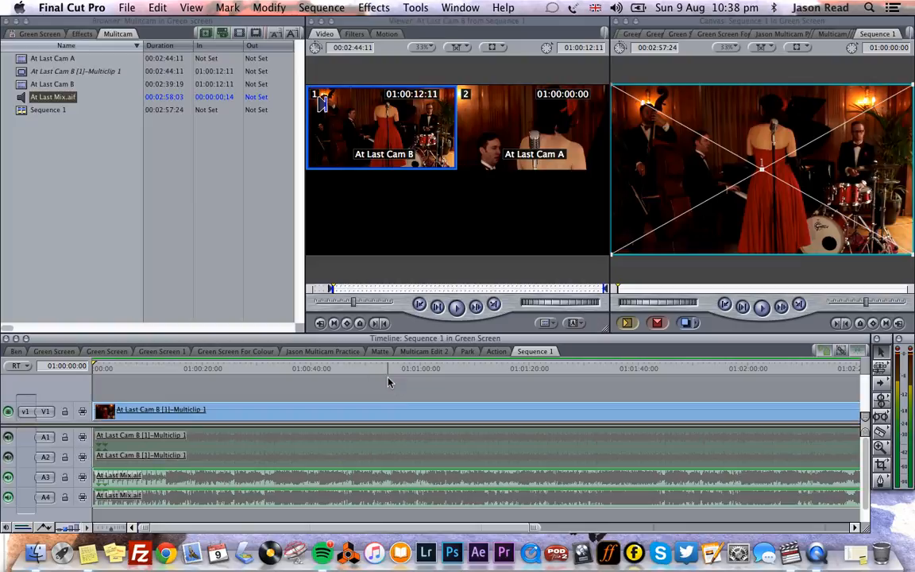
{"action": "key", "text": "space"}
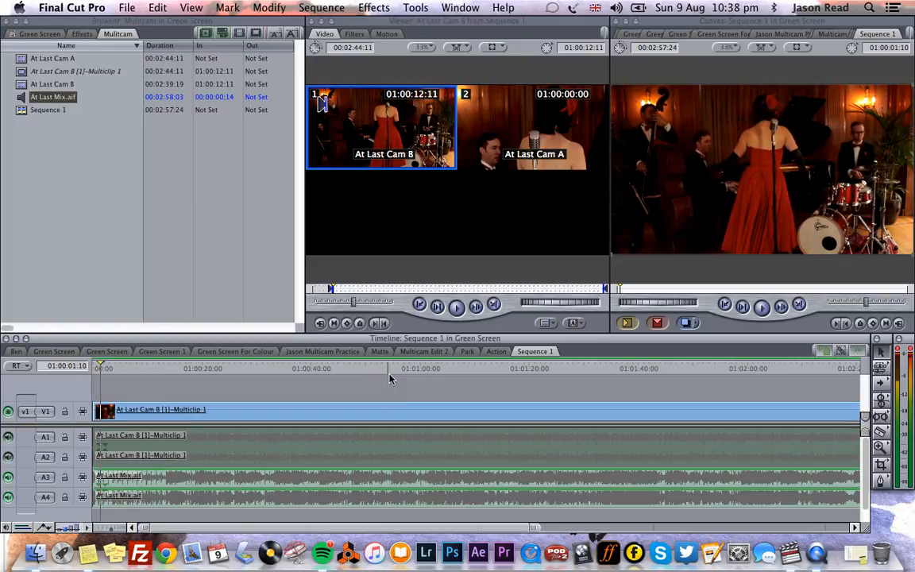
- Return the playhead to the sequence start and set the Viewer's playhead sync to Open
{"action": "left_click", "coordinate": [85, 366]}
{"action": "left_click_drag", "start_coordinate": [85, 366], "coordinate": [73, 328]}
{"action": "left_click_drag", "start_coordinate": [463, 49], "coordinate": [513, 63]}
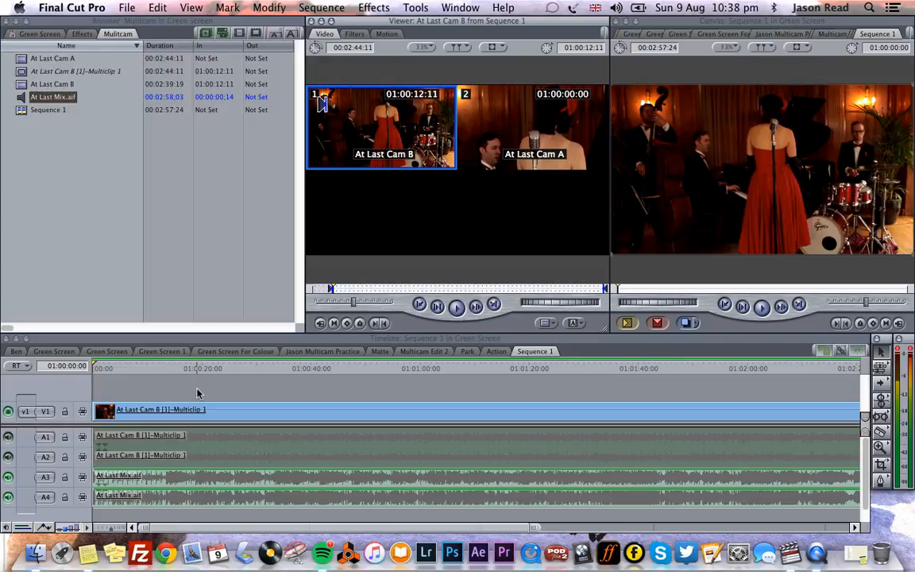
- Play the sequence briefly and stop it near the start
{"action": "key", "text": "space"}
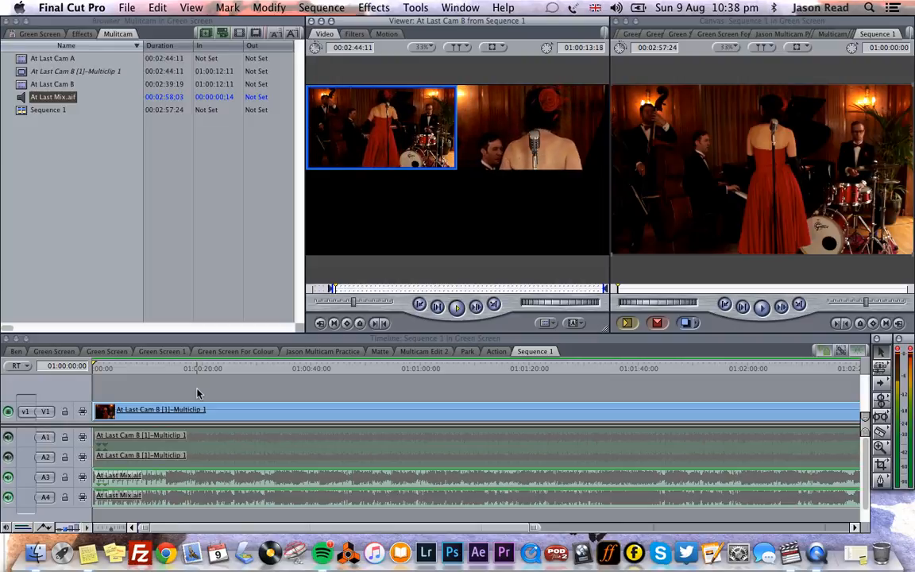
{"action": "key", "text": "space"}
{"action": "left_click", "coordinate": [124, 369]}
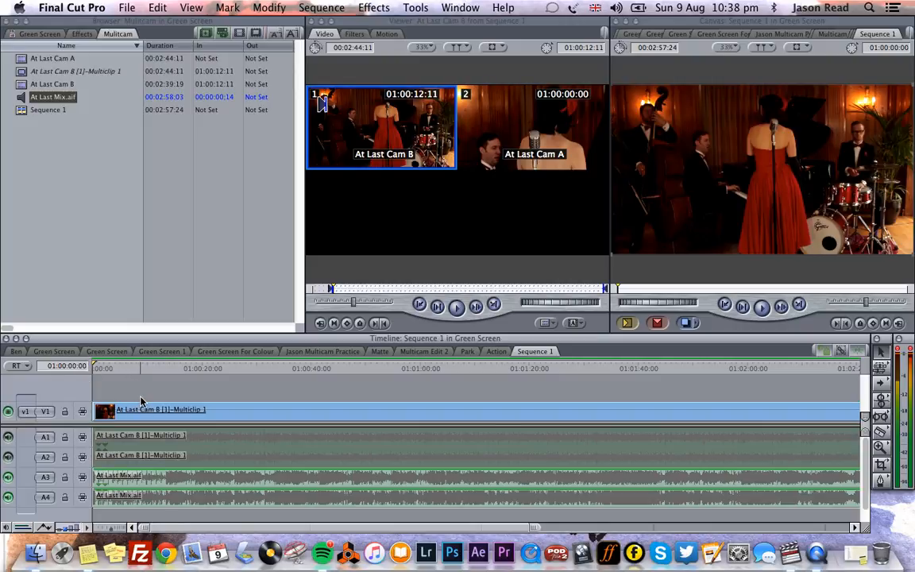
- Play the sequence and cut live between the Cam A and Cam B angles by choosing them in the multiclip Viewer
{"action": "key", "text": "space"}
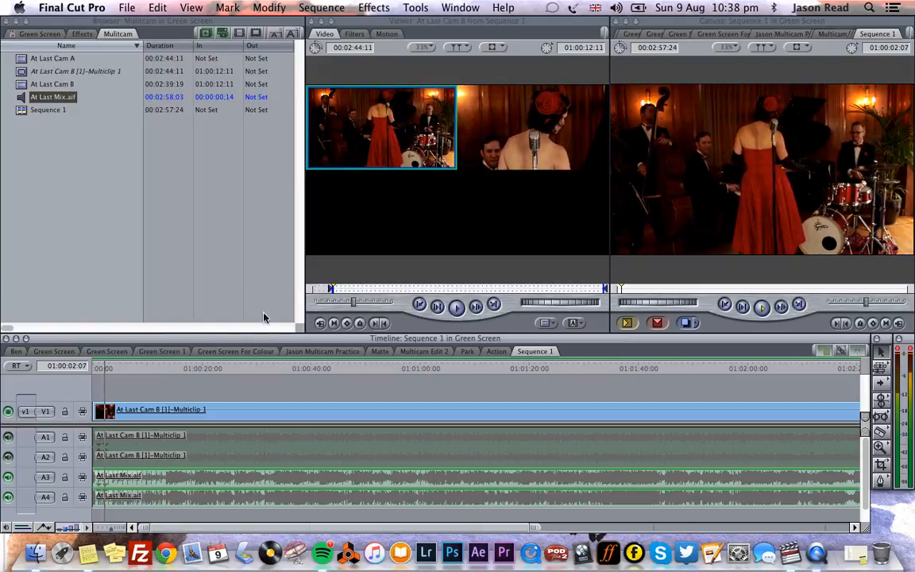
{"action": "left_click", "coordinate": [508, 140]}
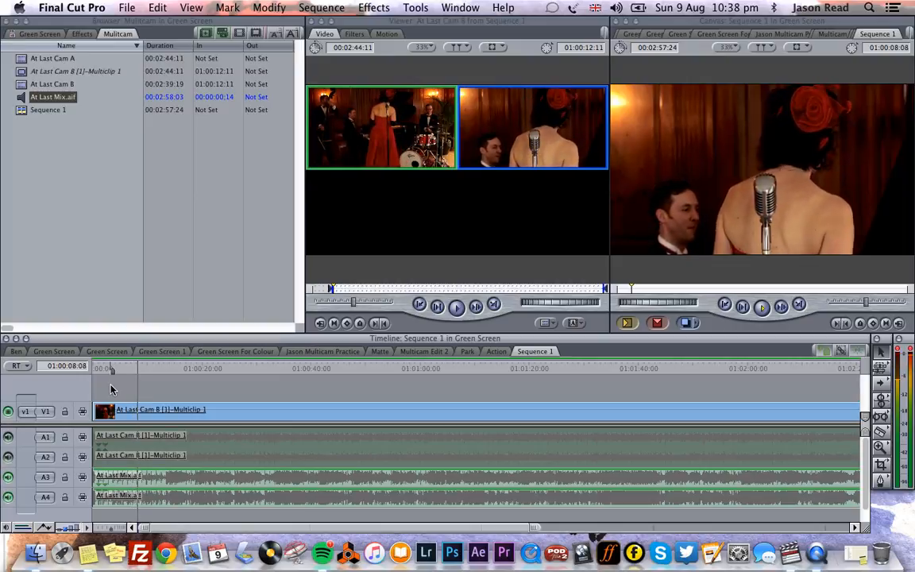
{"action": "key", "text": "XF86AudioLowerVolume"}
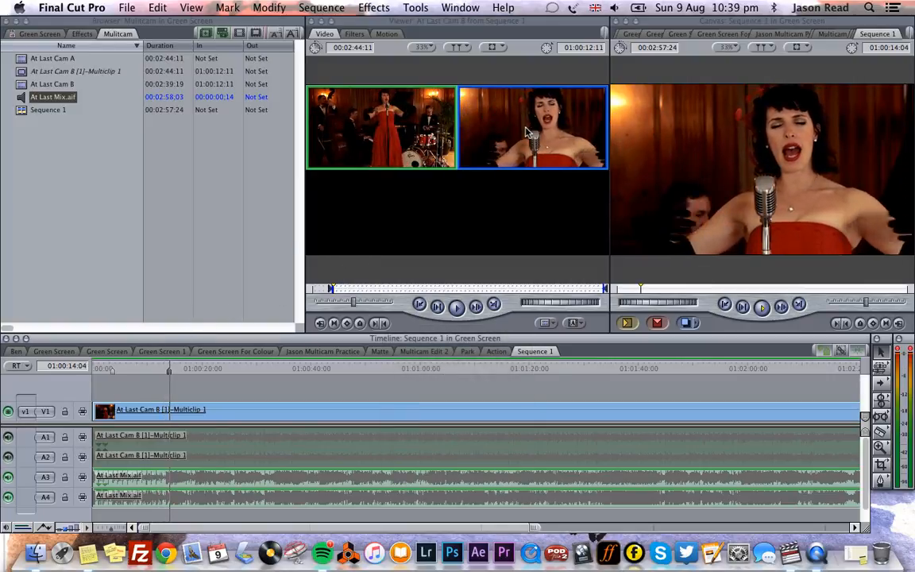
{"action": "left_click", "coordinate": [417, 143]}
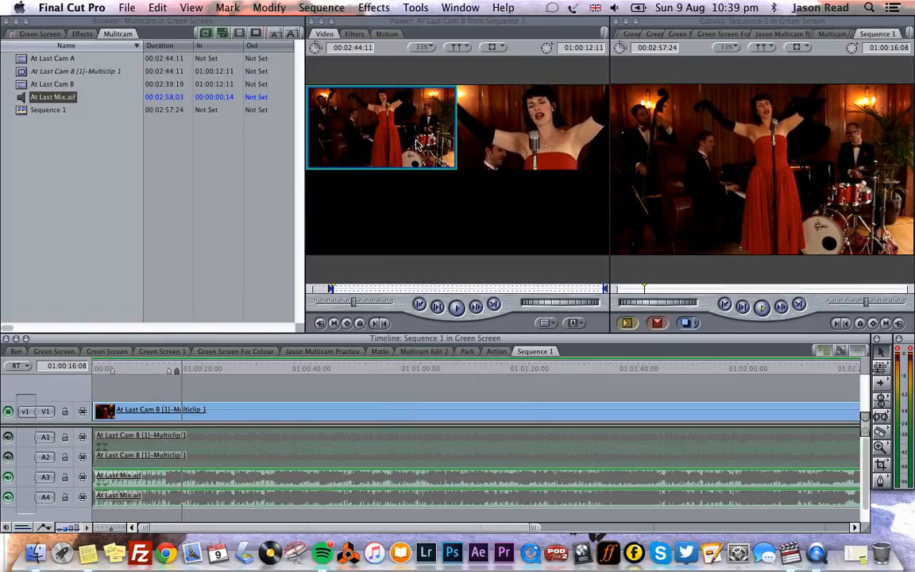
{"action": "left_click", "coordinate": [553, 137]}
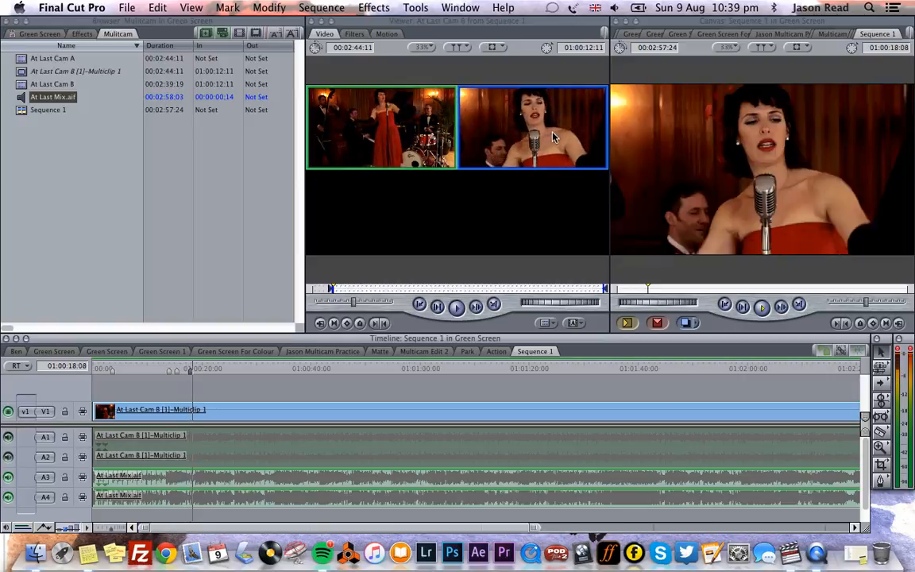
{"action": "left_click", "coordinate": [434, 129]}
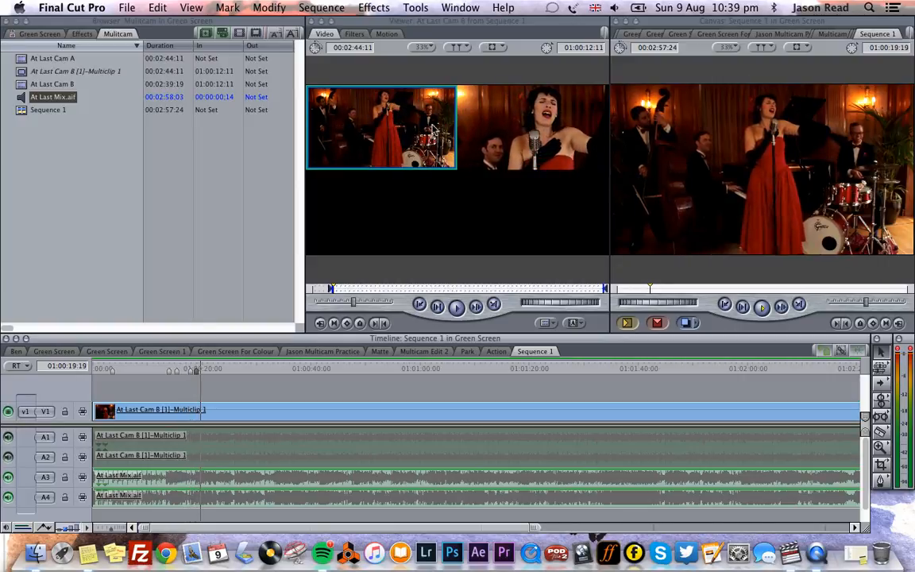
{"action": "left_click", "coordinate": [533, 131]}
{"action": "left_click", "coordinate": [384, 131]}
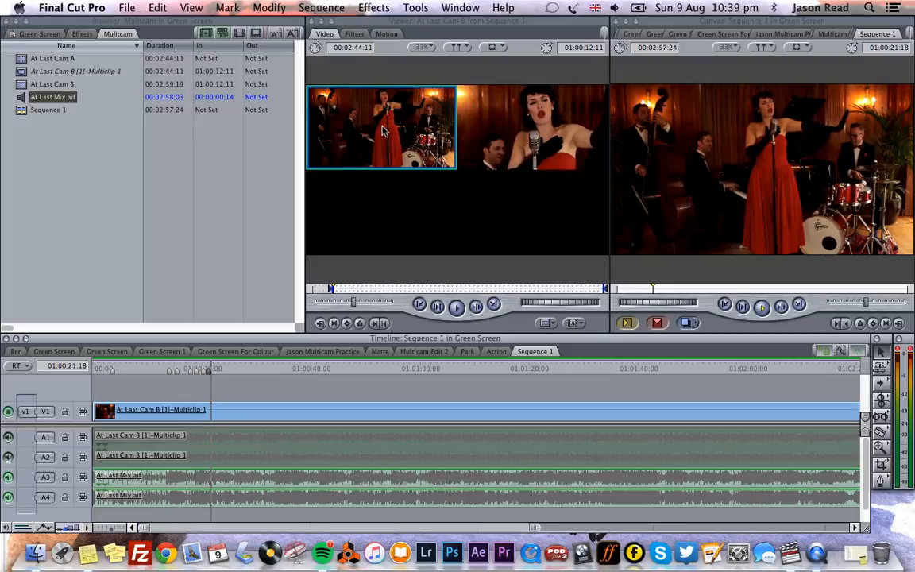
{"action": "left_click", "coordinate": [506, 128]}
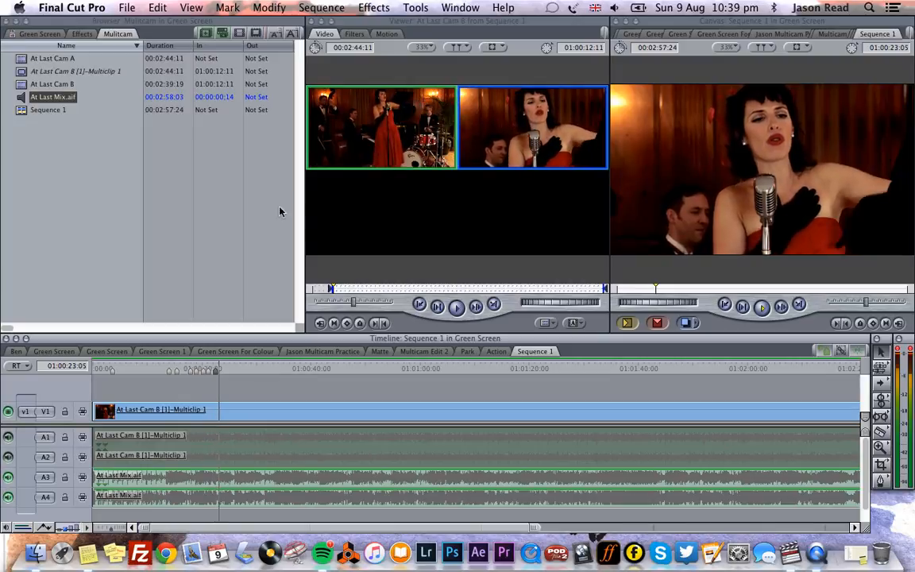
{"action": "left_click", "coordinate": [368, 131]}
{"action": "left_click", "coordinate": [531, 133]}
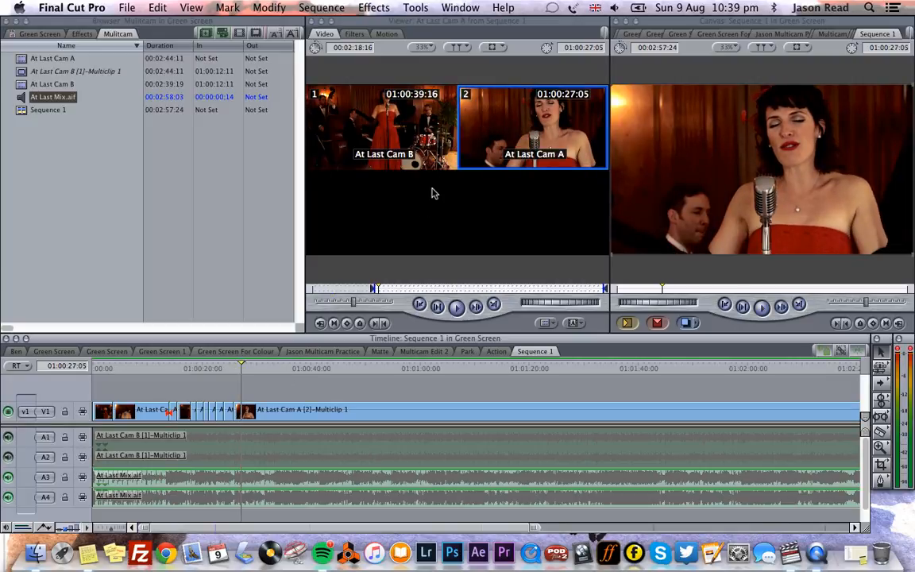
- Resume playback and keep switching between the two camera angles to add more cuts
{"action": "key", "text": "space"}
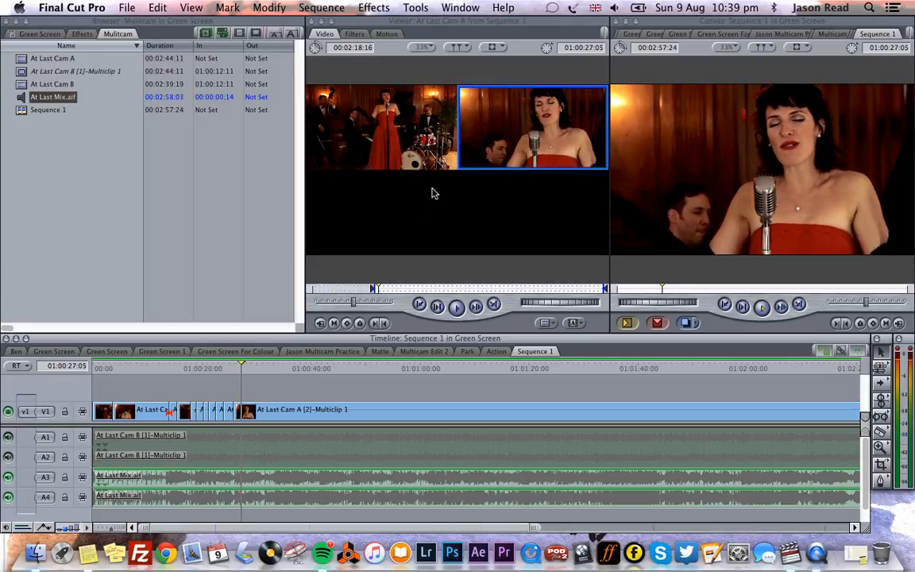
{"action": "left_click", "coordinate": [407, 117]}
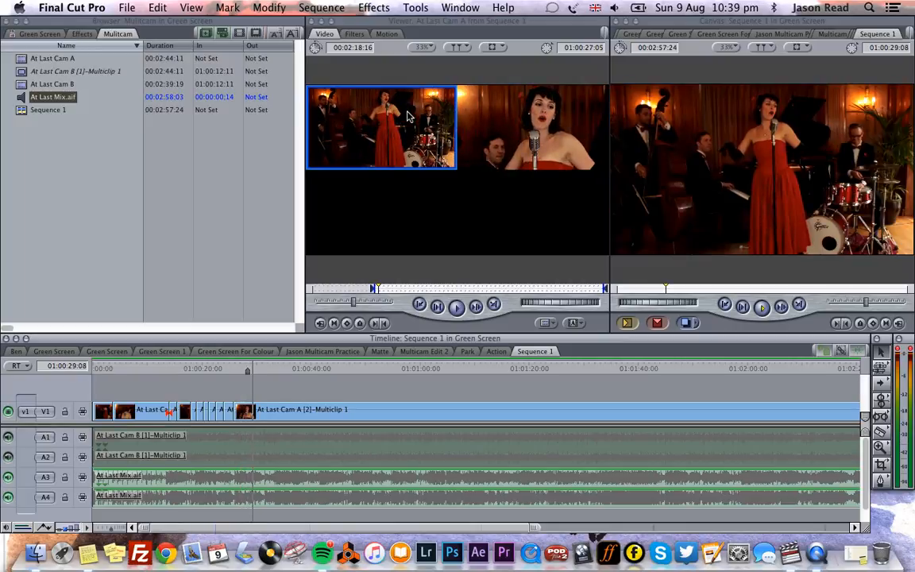
{"action": "left_click", "coordinate": [554, 135]}
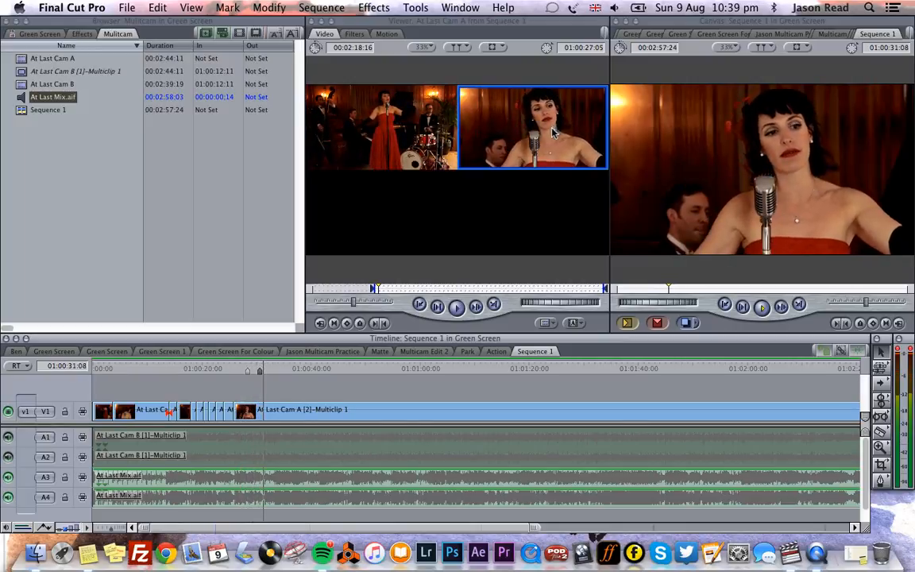
{"action": "left_click", "coordinate": [425, 130]}
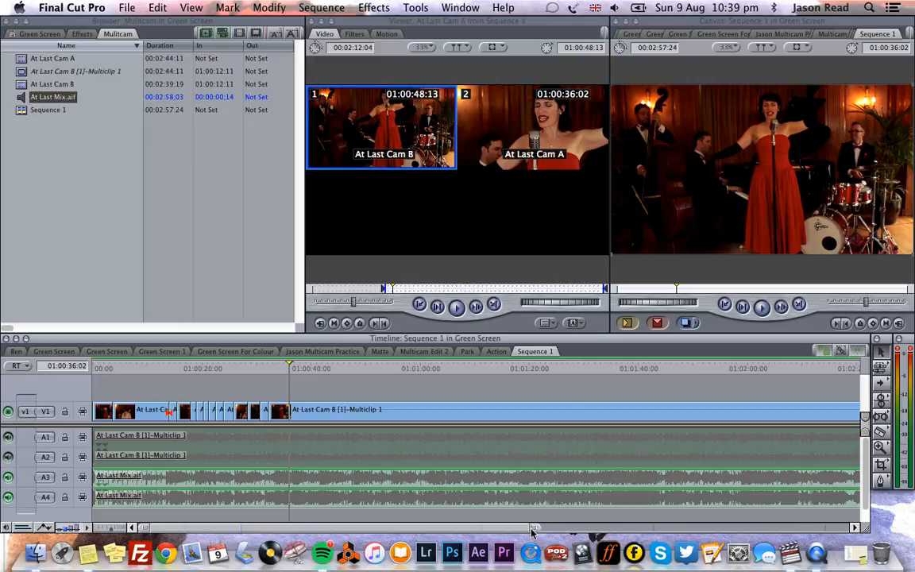
- Zoom into the timeline and, with the Roll tool, roll the edit near 01:00:33 later to about 01:00:33:24
{"action": "left_click_drag", "start_coordinate": [534, 531], "coordinate": [262, 516]}
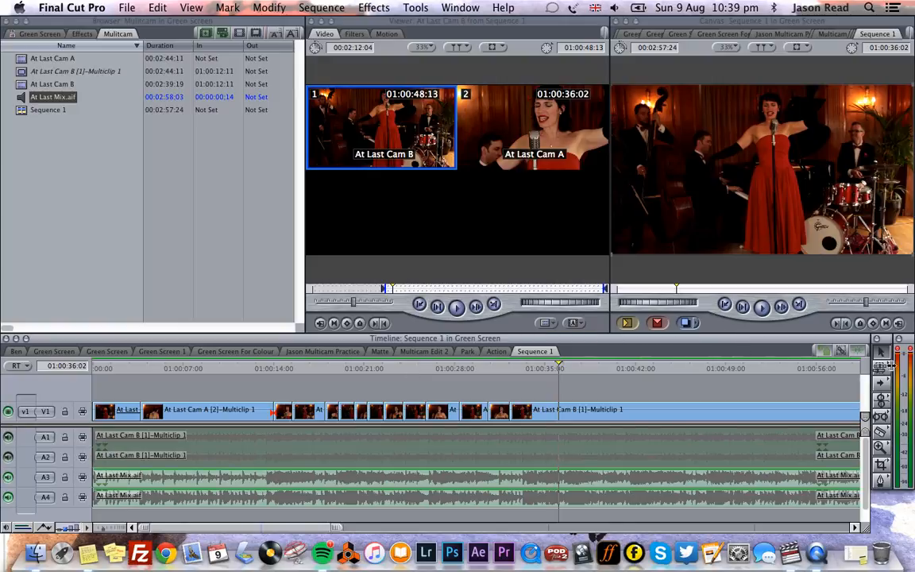
{"action": "left_click", "coordinate": [880, 399]}
{"action": "left_click_drag", "start_coordinate": [881, 399], "coordinate": [845, 403]}
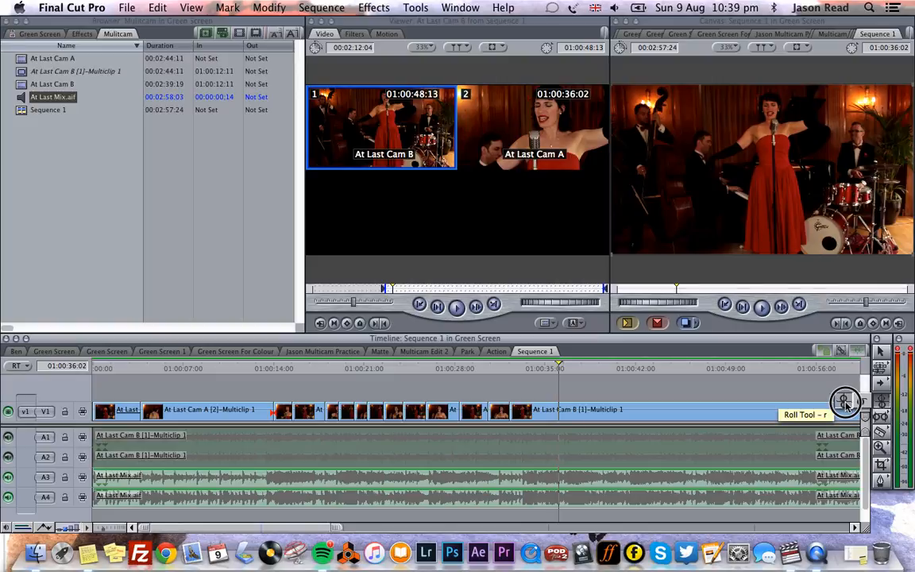
{"action": "left_click_drag", "start_coordinate": [846, 402], "coordinate": [847, 407]}
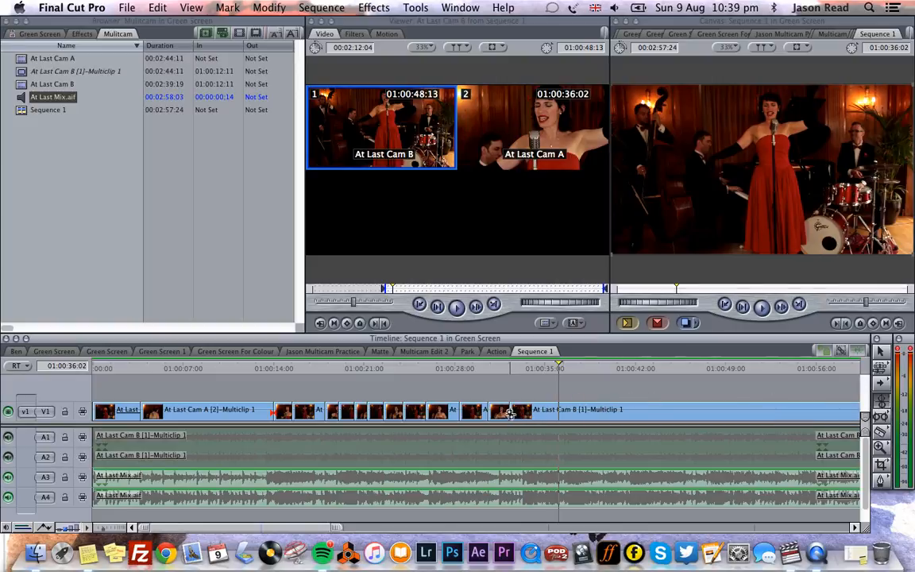
{"action": "left_click_drag", "start_coordinate": [509, 414], "coordinate": [531, 413]}
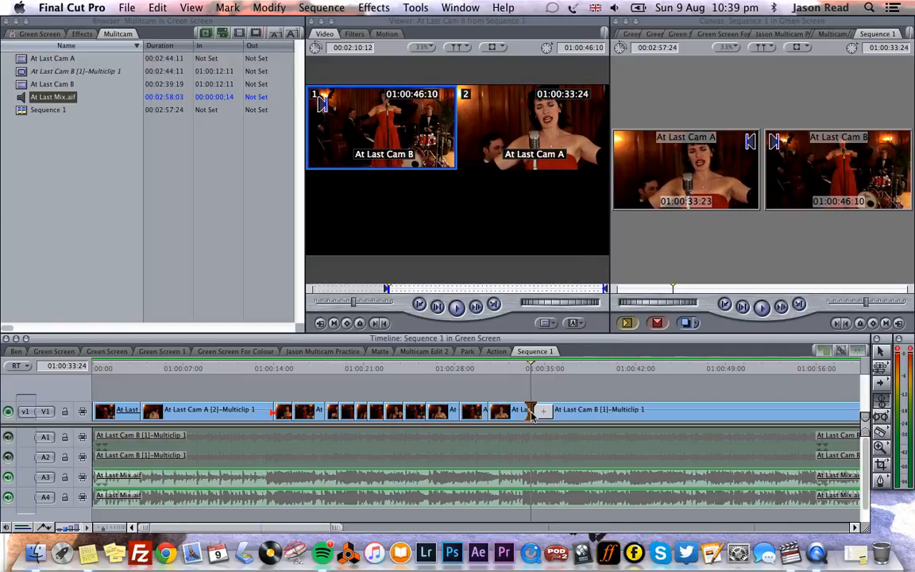
- Play from just before the rolled edit and switch to camera angle 1 (Cam B) on the fly
{"action": "left_click", "coordinate": [521, 367]}
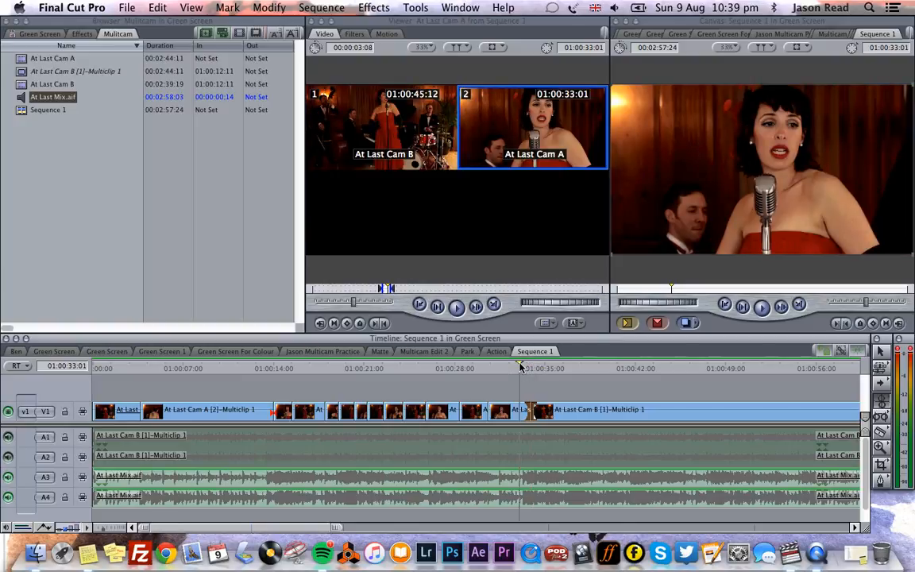
{"action": "key", "text": "space"}
{"action": "key", "text": "1"}
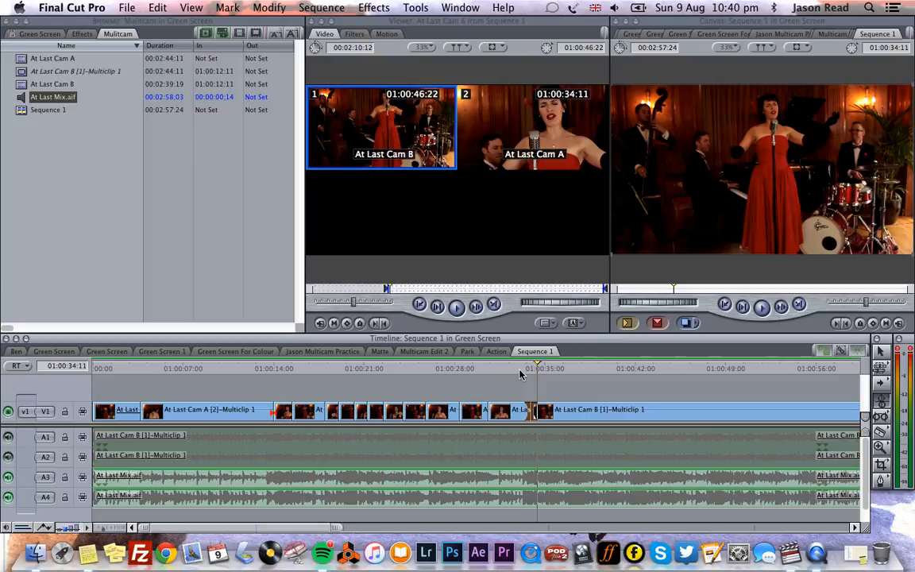
- Zoom out to show the whole sequence and return the playhead to the sequence start
{"action": "left_click_drag", "start_coordinate": [336, 529], "coordinate": [682, 515]}
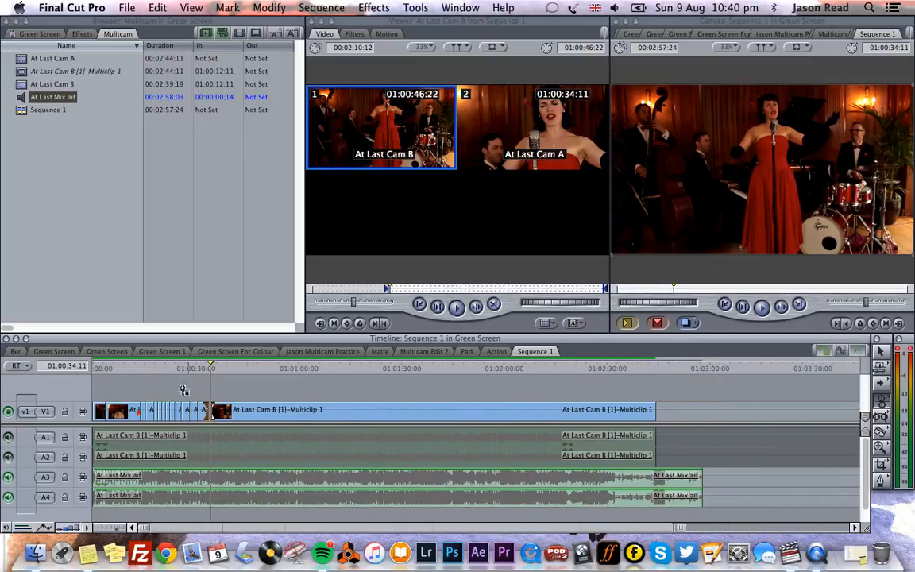
{"action": "left_click_drag", "start_coordinate": [166, 372], "coordinate": [85, 365]}
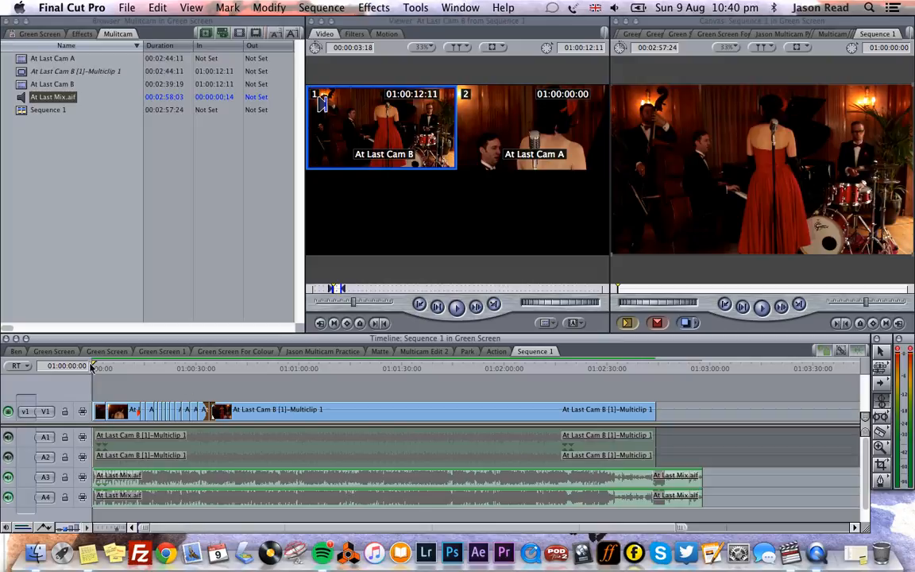
{"action": "left_click", "coordinate": [817, 553]}
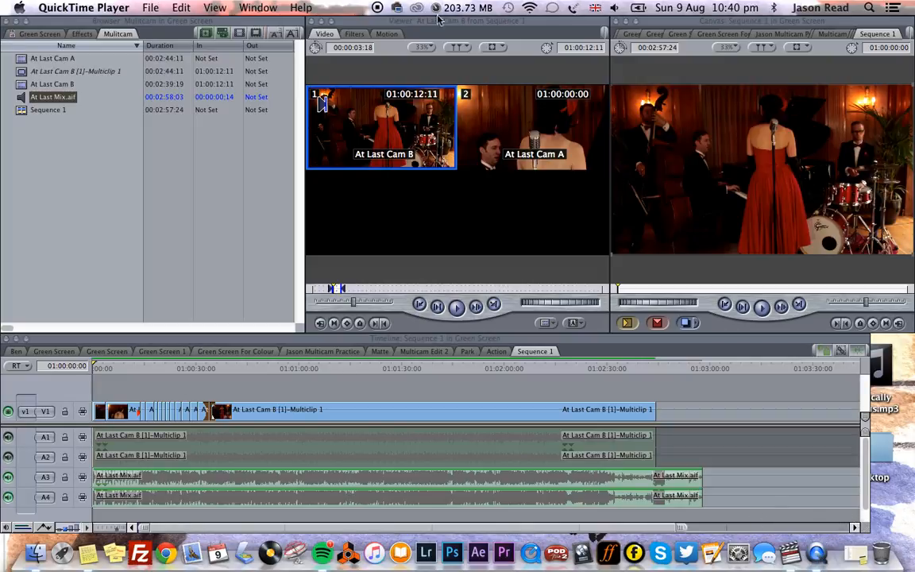